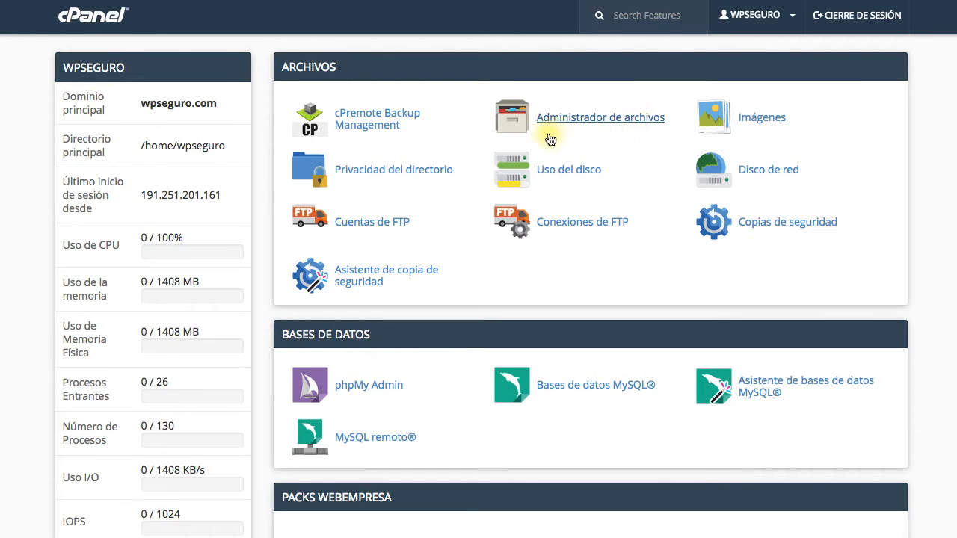
- Open the public_html folder in the file manager
click(591, 119)
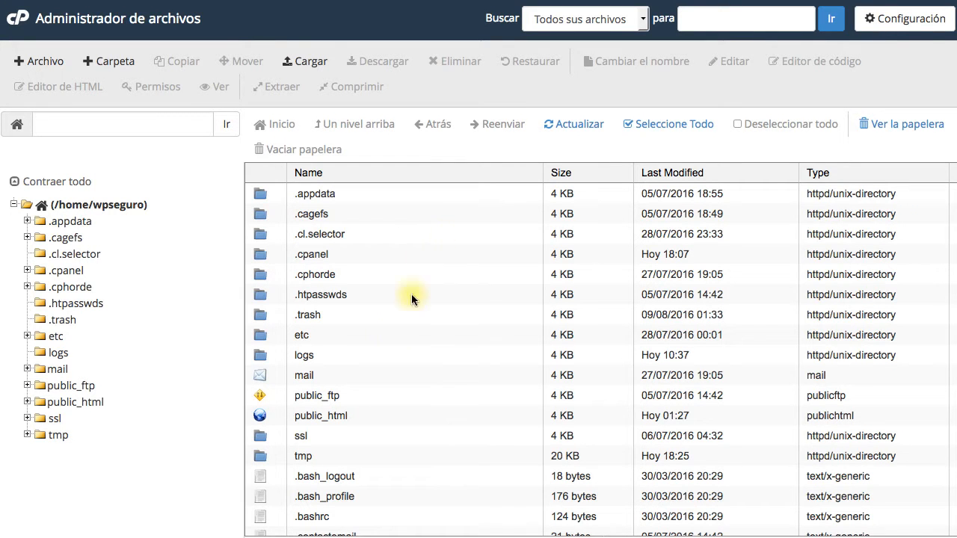
click(351, 423)
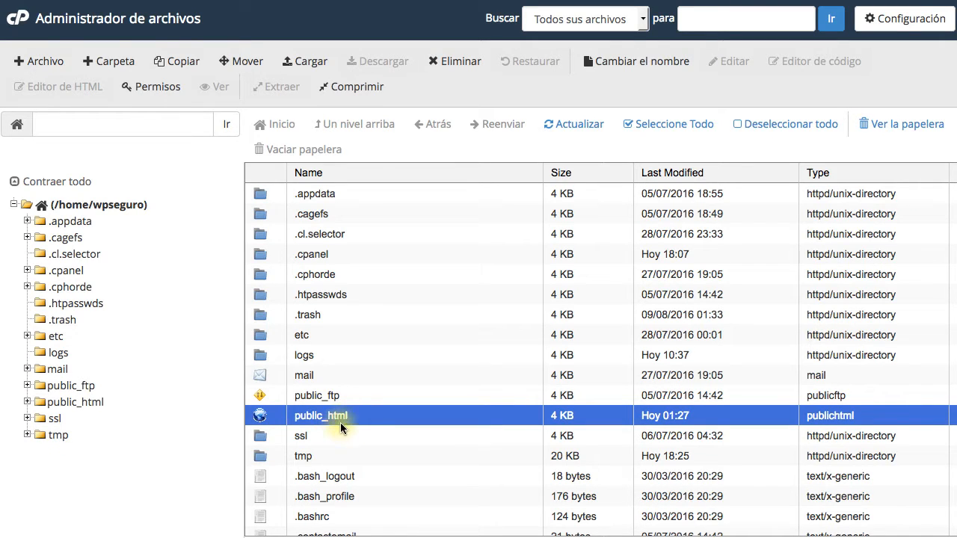
double_click(367, 418)
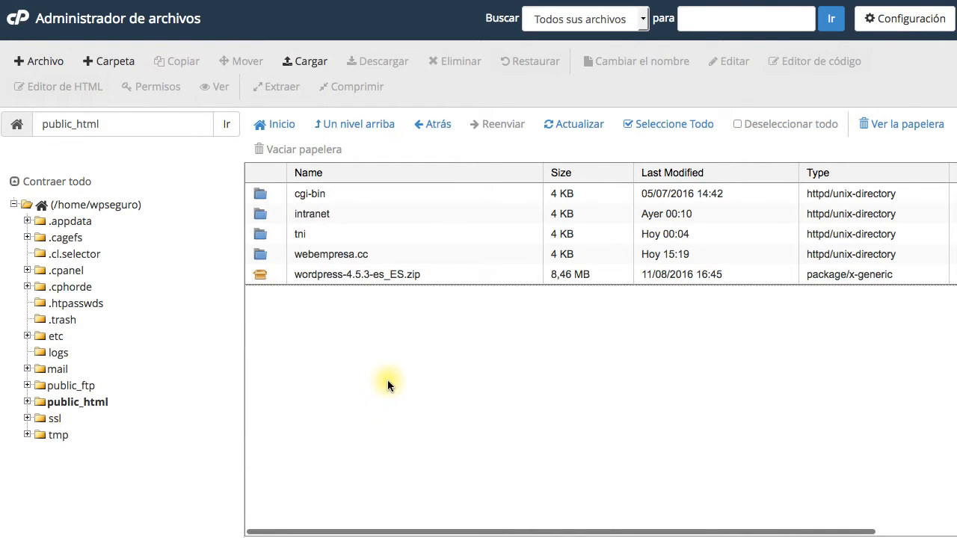
scroll(389, 378, right, 1)
scroll(366, 371, left, 1)
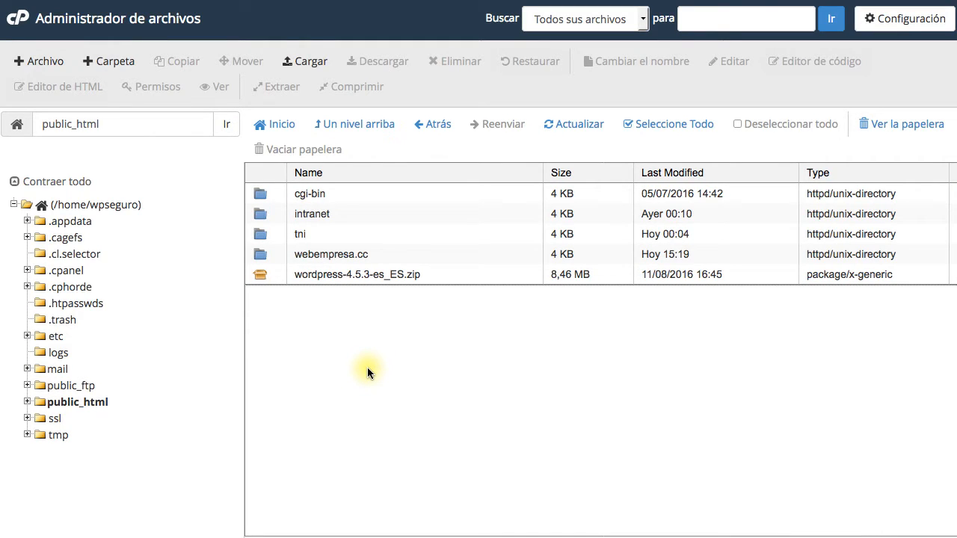
- Examine the site folders in public_html and the WordPress files inside the intranet folder, returning to public_html
click(346, 214)
click(350, 234)
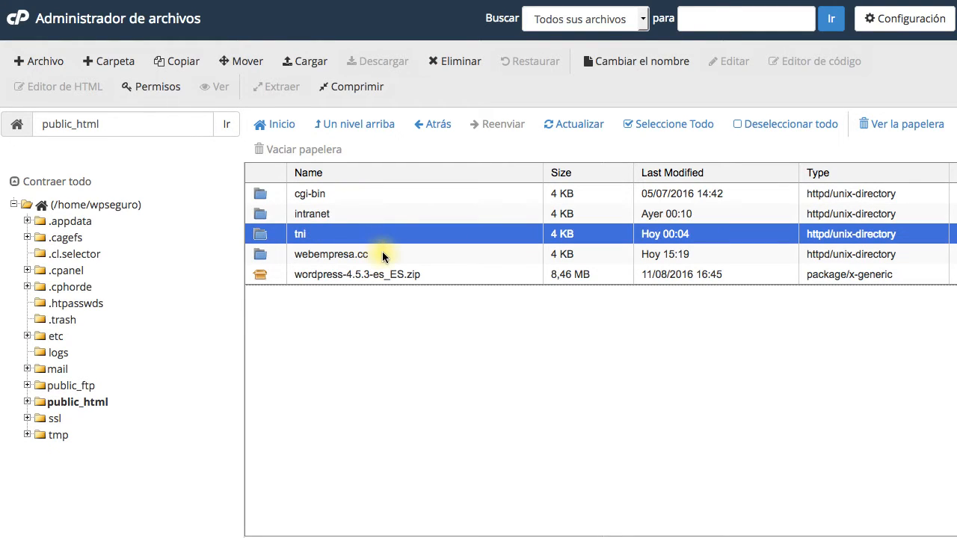
click(382, 254)
scroll(375, 237, right, 1)
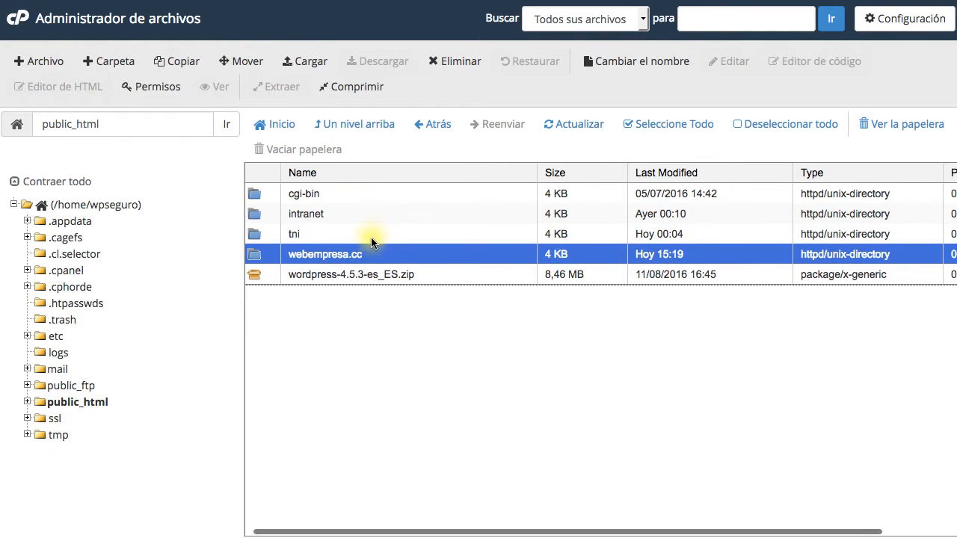
scroll(373, 248, left, 1)
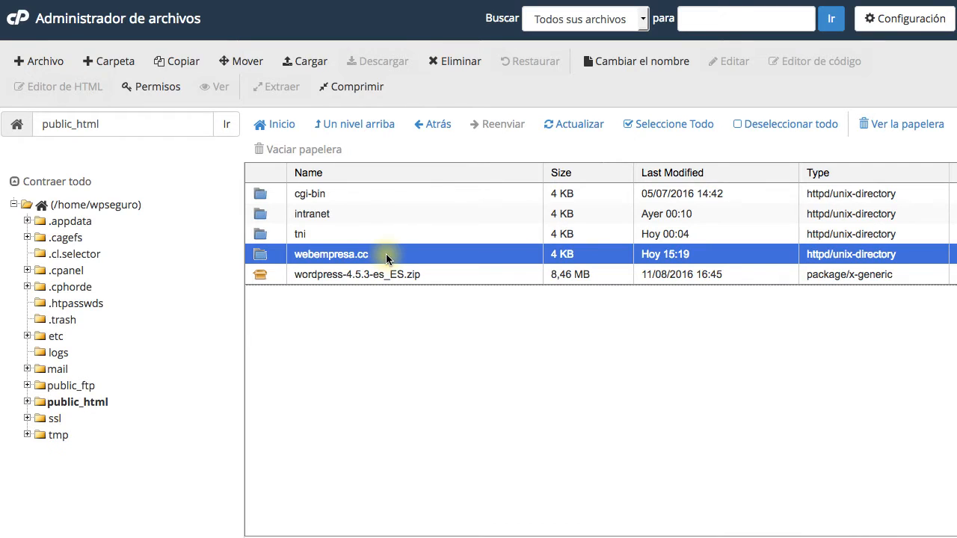
click(365, 219)
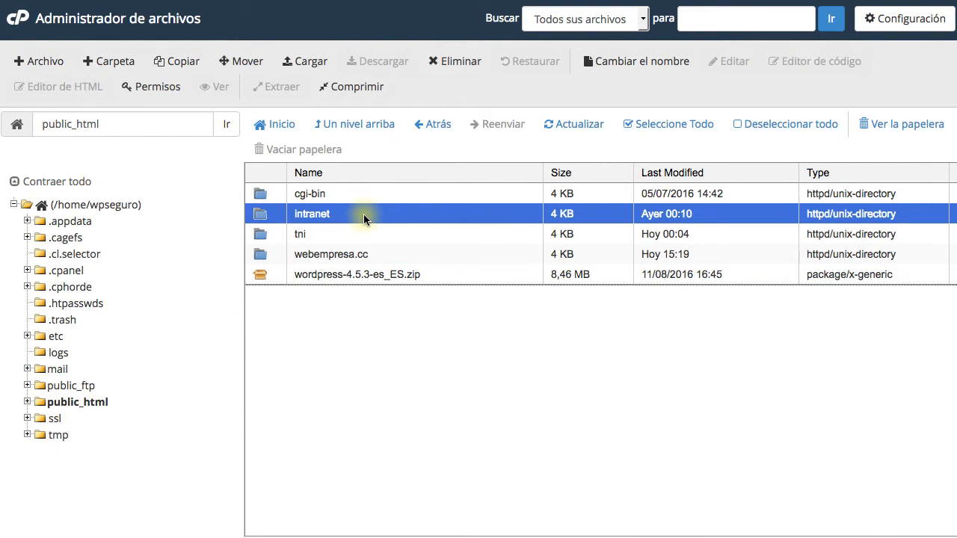
double_click(364, 214)
scroll(364, 219, down, 3)
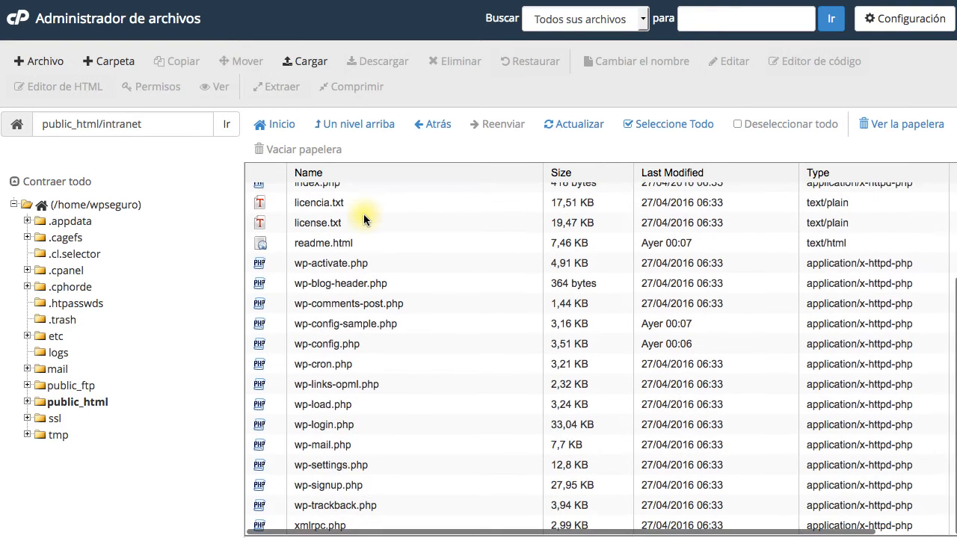
scroll(364, 217, up, 3)
click(349, 125)
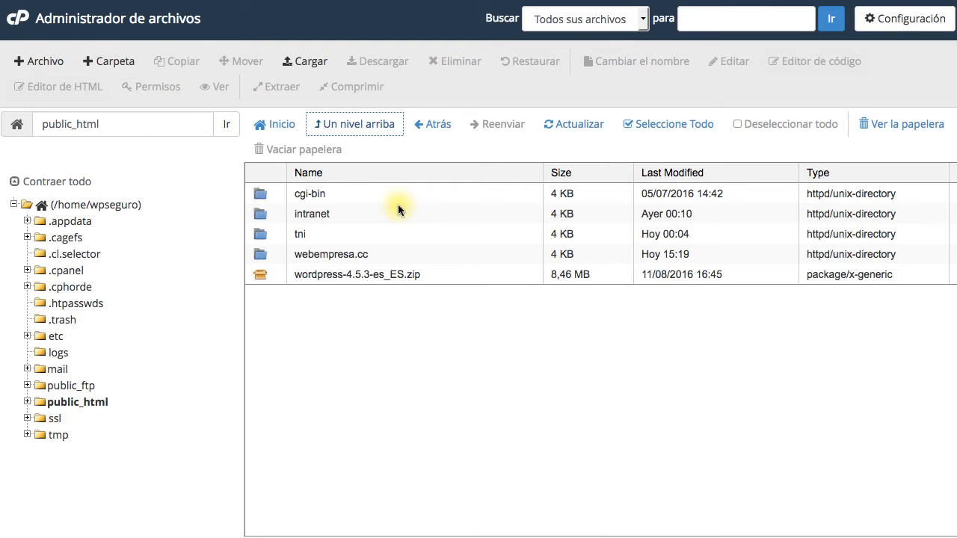
- Open wp-config.php from the intranet folder in the code editor and check its DB_NAME and DB_USER values
click(354, 216)
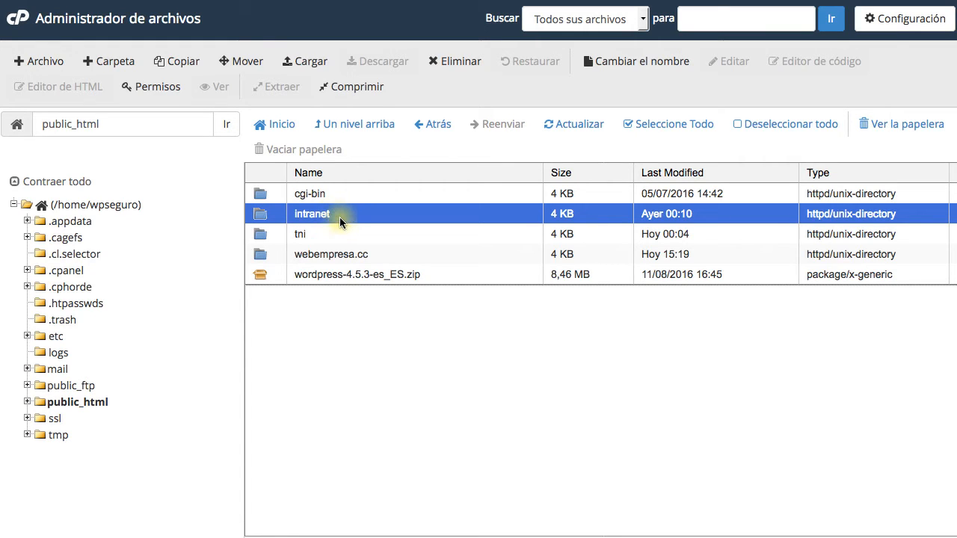
double_click(343, 215)
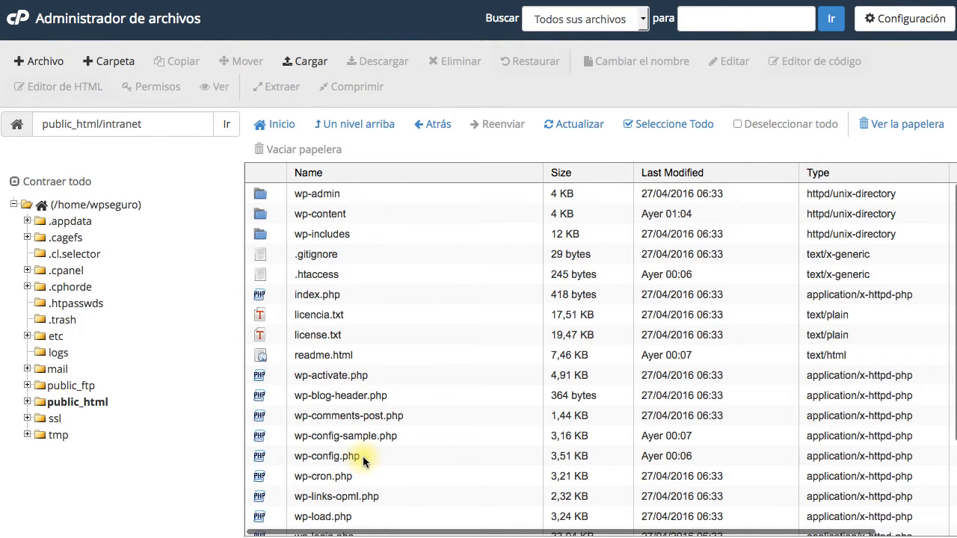
click(364, 462)
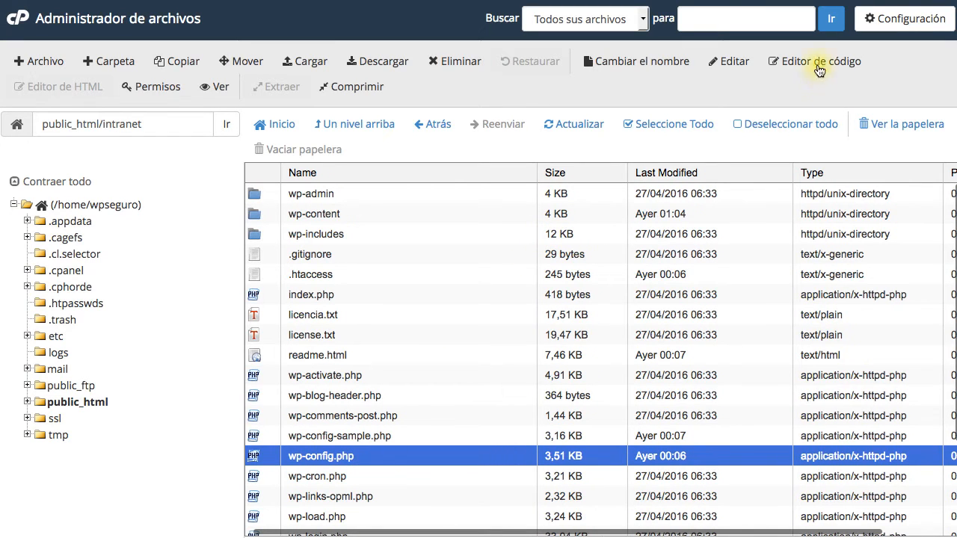
click(818, 63)
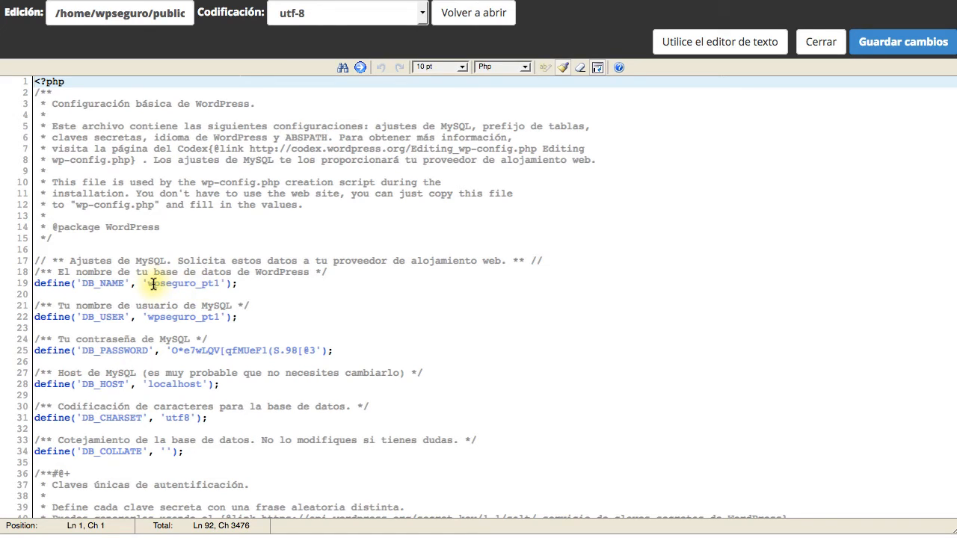
drag(148, 282, 219, 283)
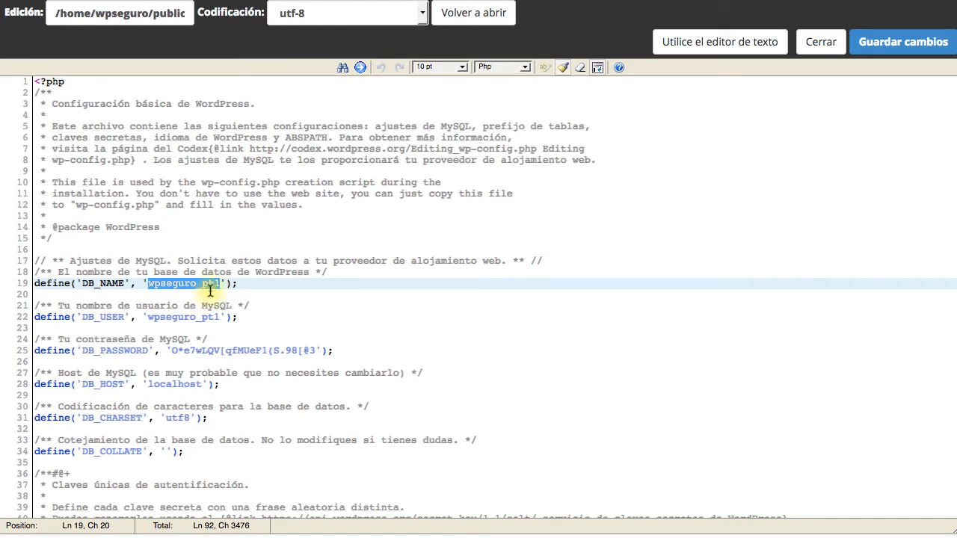
drag(221, 317, 202, 316)
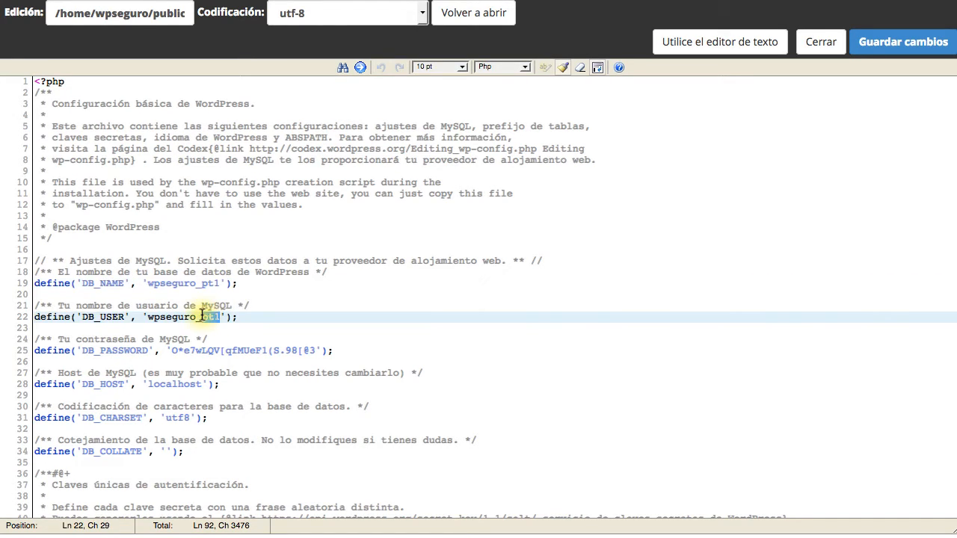
click(272, 294)
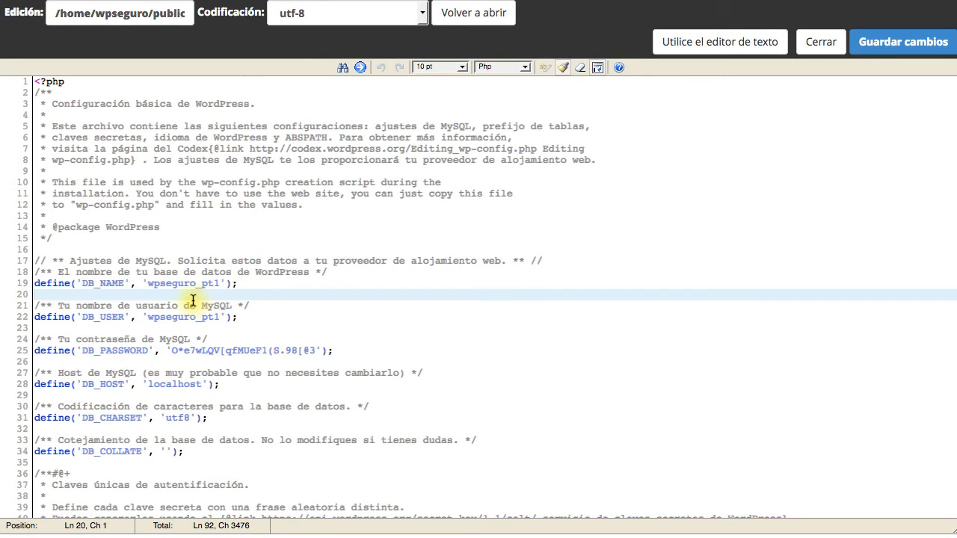
drag(220, 316, 202, 316)
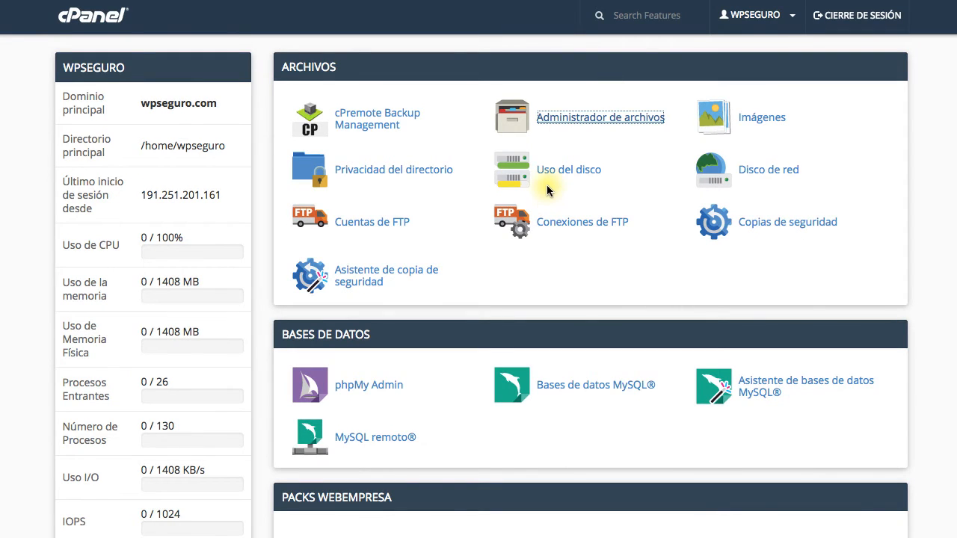
- Open the MySQL databases page of the hosting panel and review the current databases and MySQL users
scroll(550, 183, down, 3)
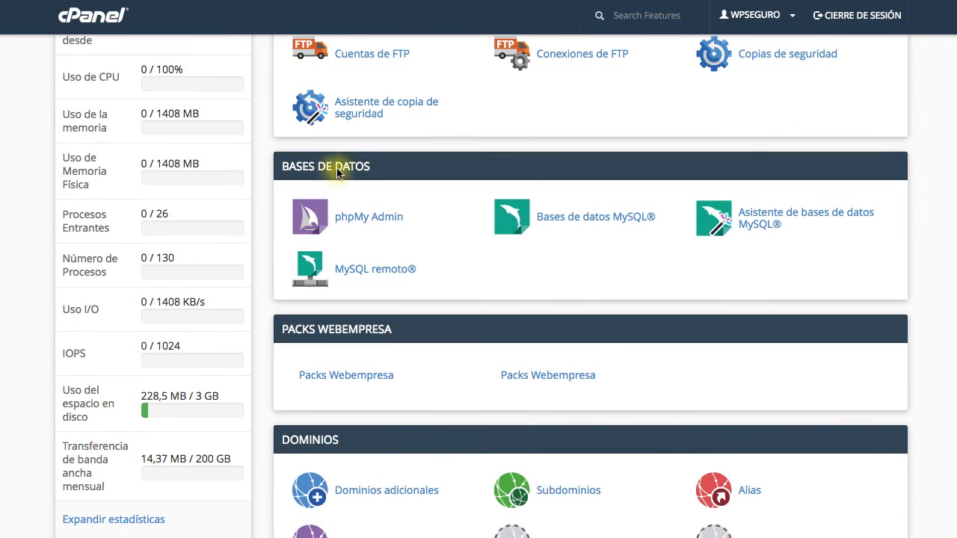
click(590, 218)
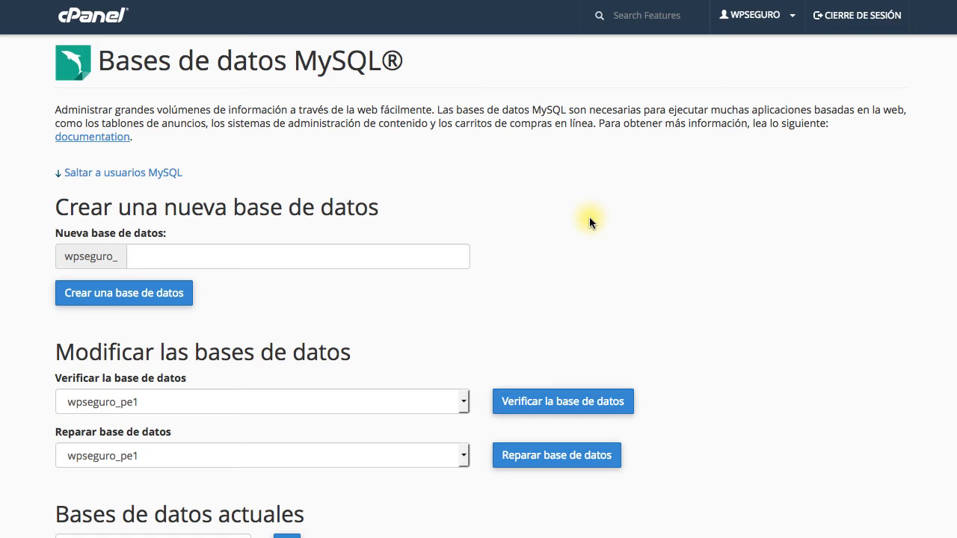
scroll(590, 219, down, 8)
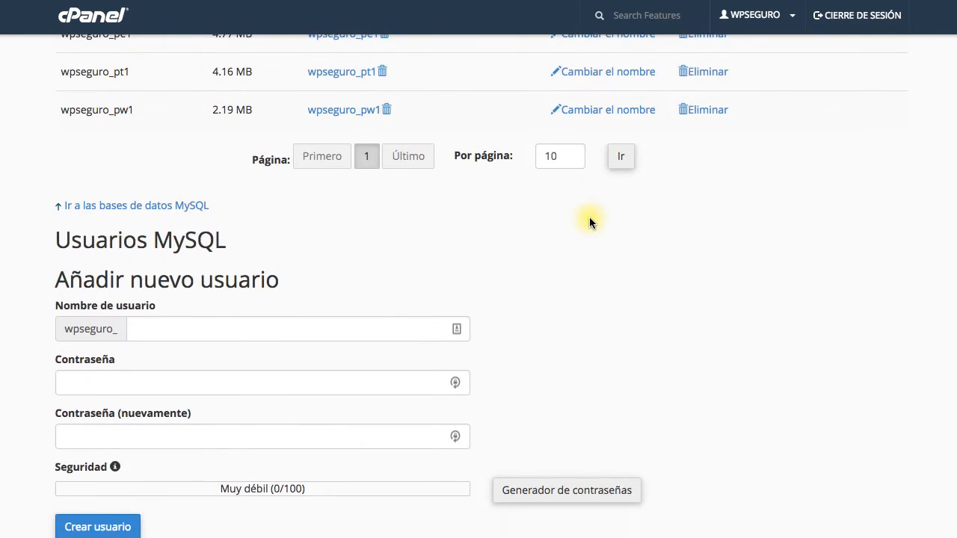
scroll(589, 219, up, 1)
scroll(224, 201, down, 7)
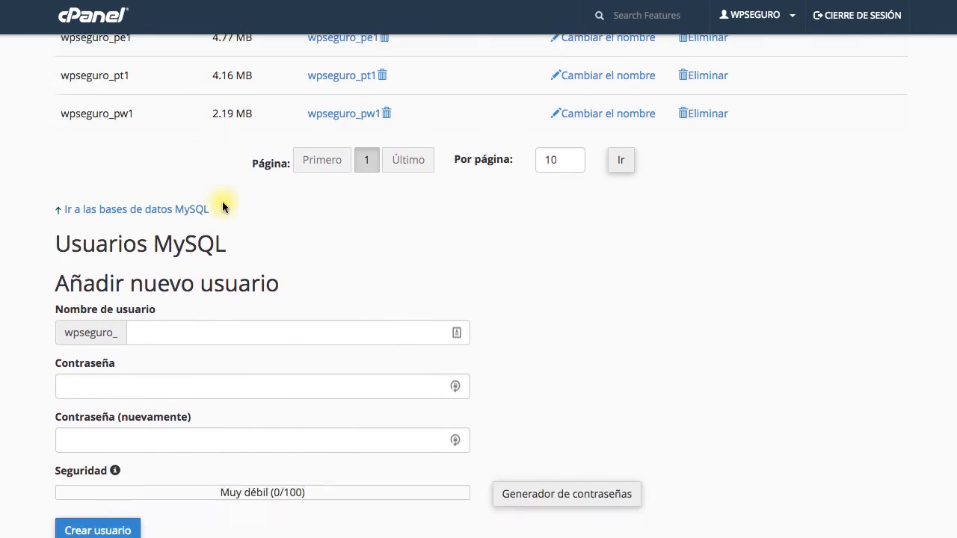
scroll(236, 476, down, 1)
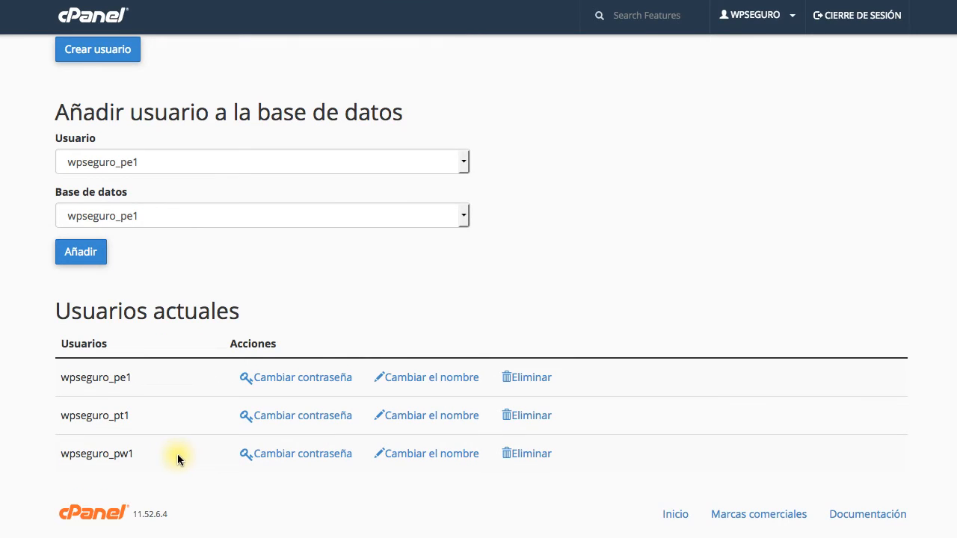
scroll(178, 454, up, 6)
scroll(290, 168, up, 2)
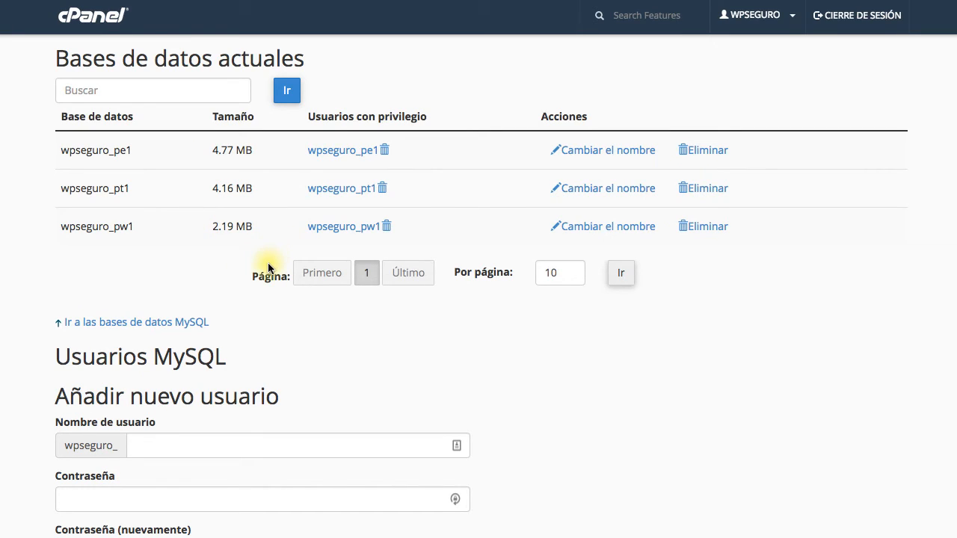
- Delete the MySQL user wpseguro_pw1 and return to the databases overview
scroll(361, 308, down, 7)
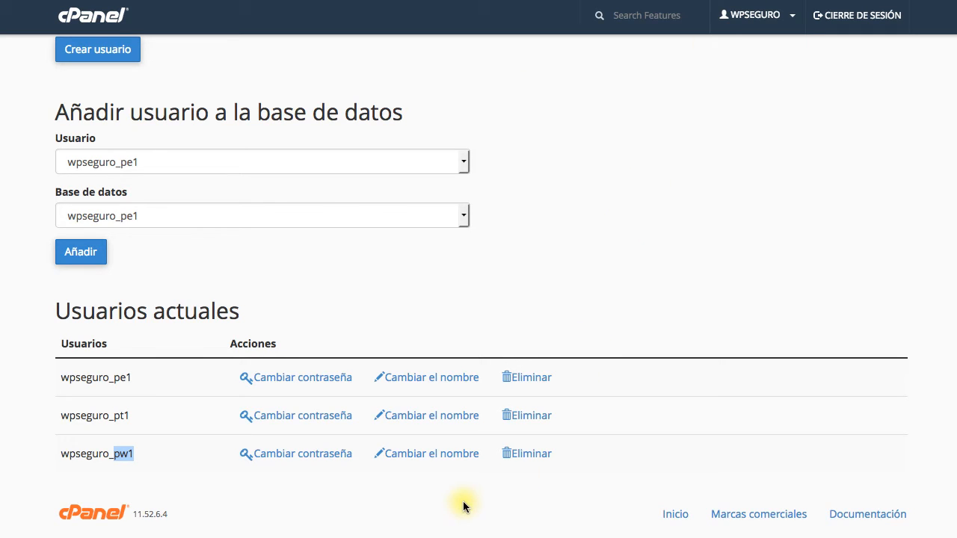
click(525, 454)
click(98, 168)
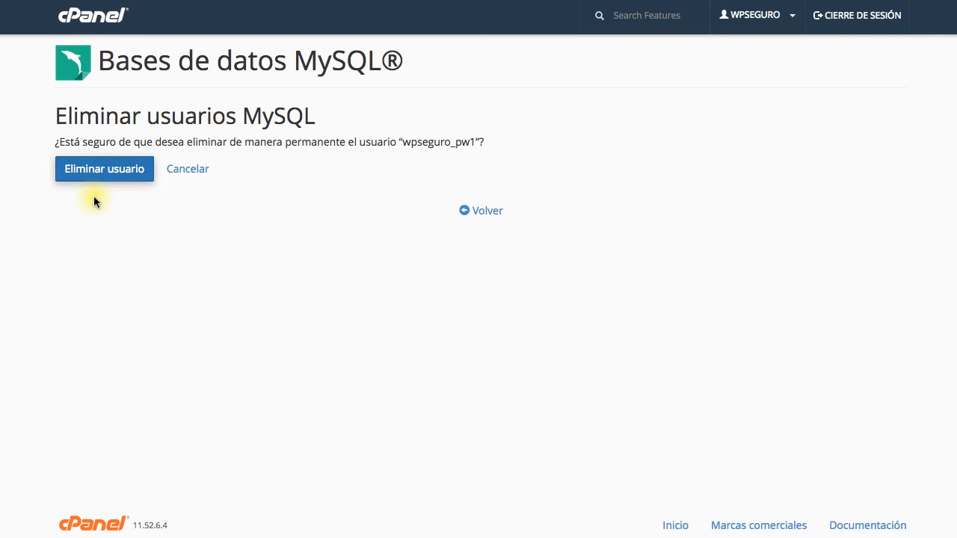
click(468, 208)
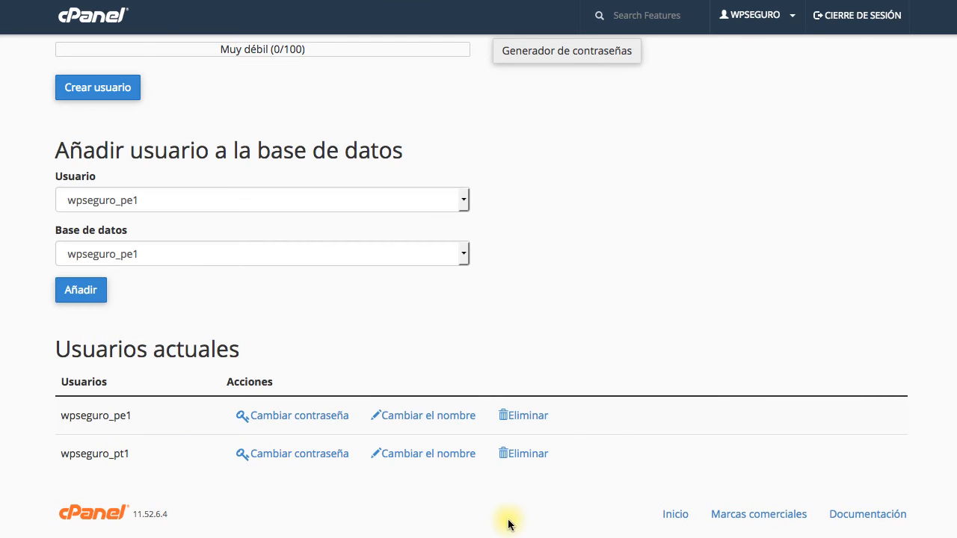
- Delete the database wpseguro_pw1 permanently and check the remaining databases and users
scroll(423, 399, up, 5)
scroll(424, 401, up, 3)
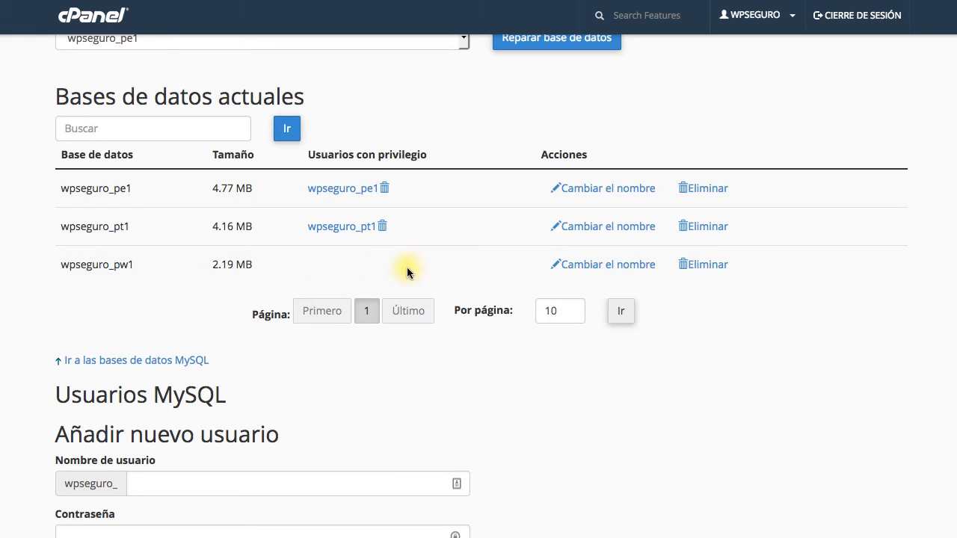
click(702, 266)
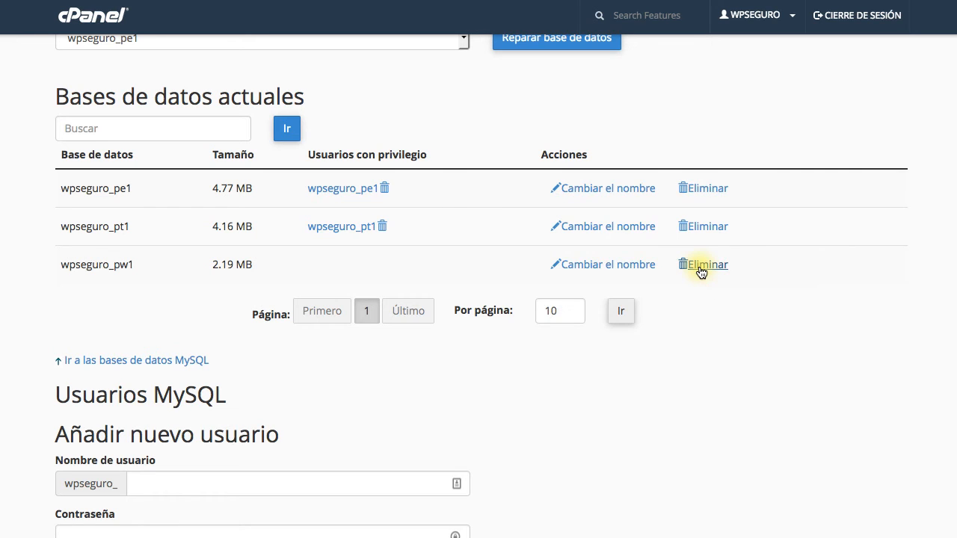
click(107, 141)
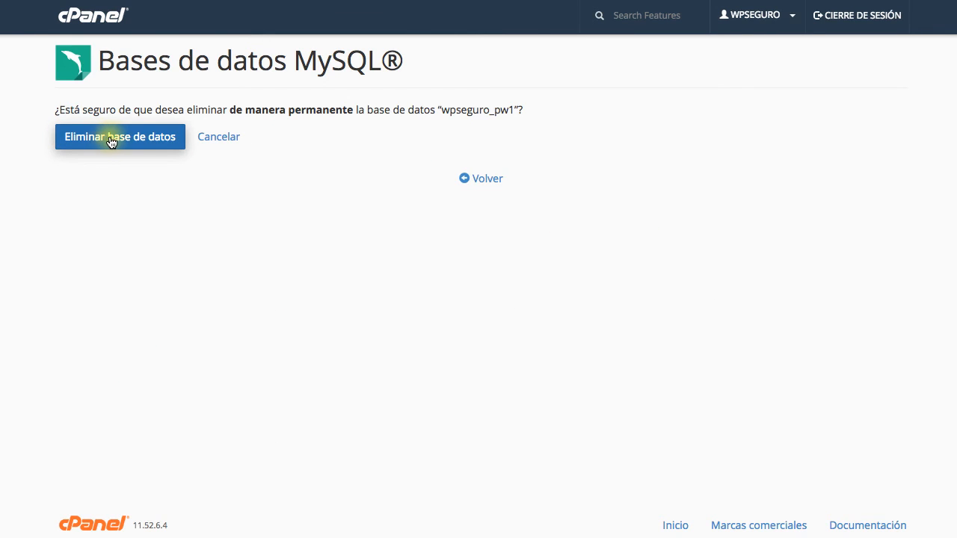
click(484, 171)
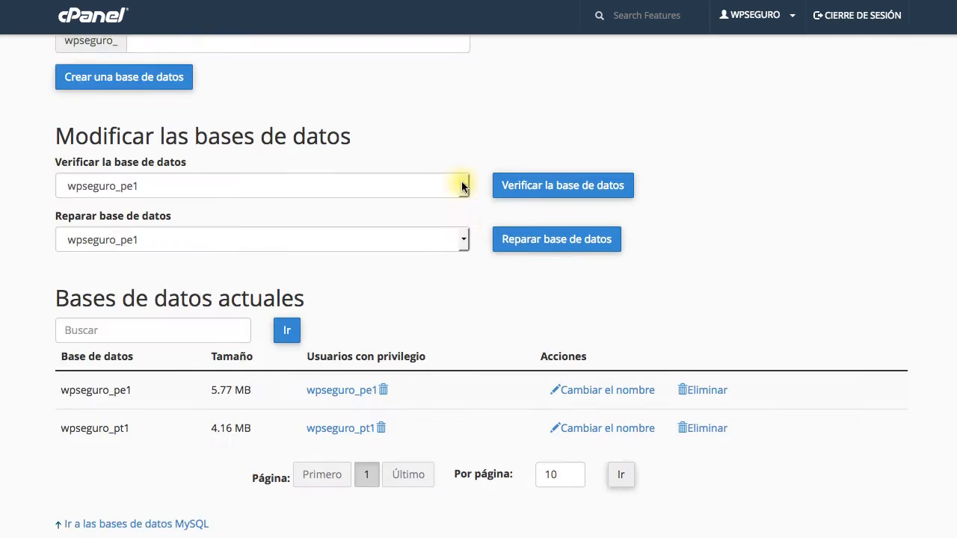
scroll(454, 186, down, 3)
scroll(150, 211, down, 7)
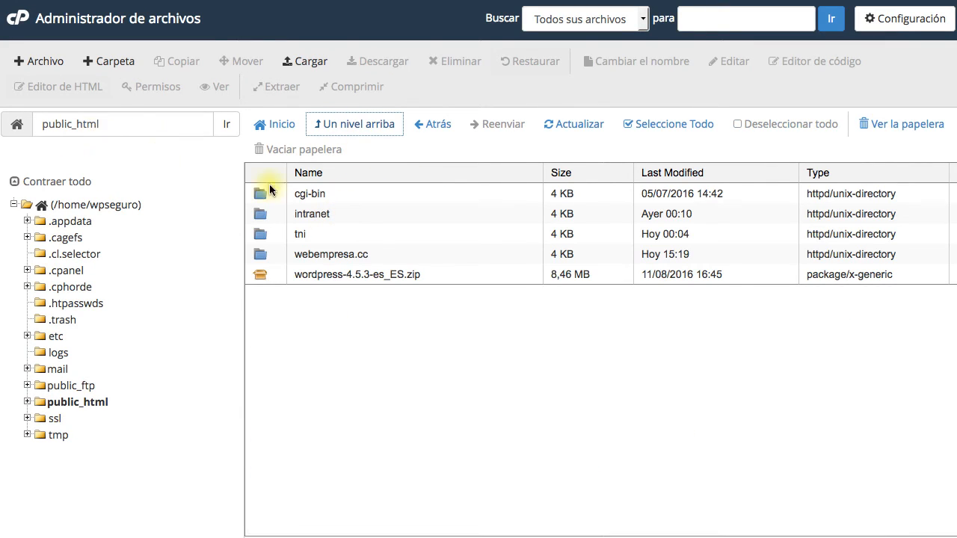
- Delete the intranet folder from public_html in the file manager, skipping the trash so its files are removed permanently
click(354, 216)
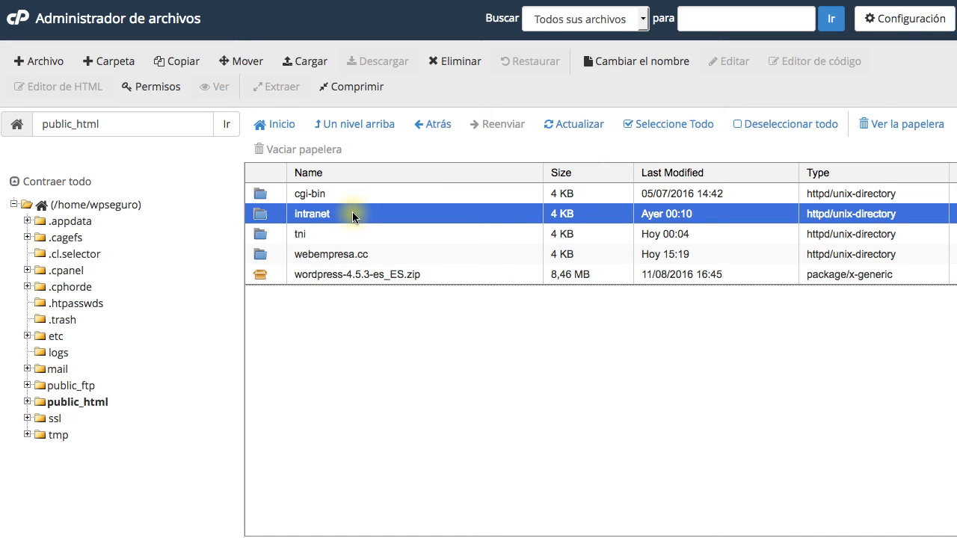
click(454, 64)
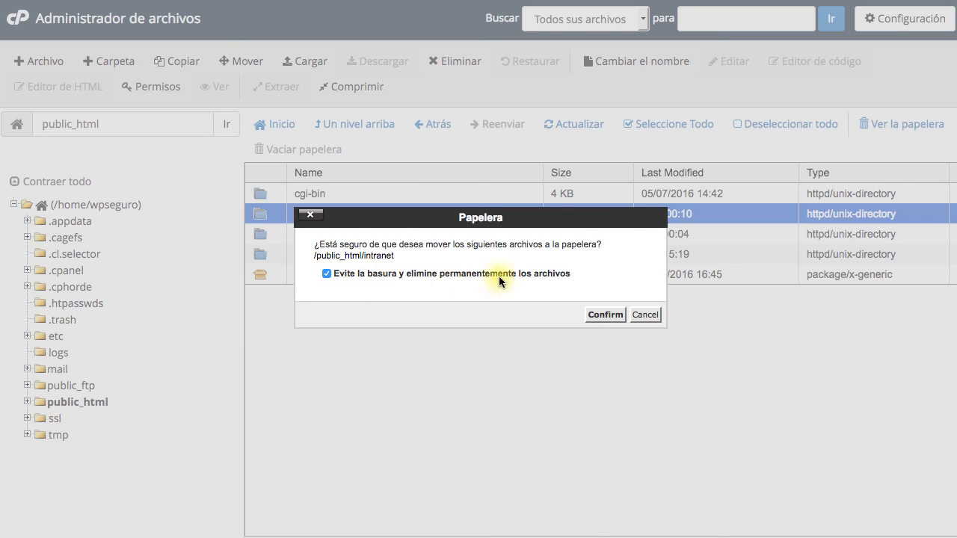
click(606, 315)
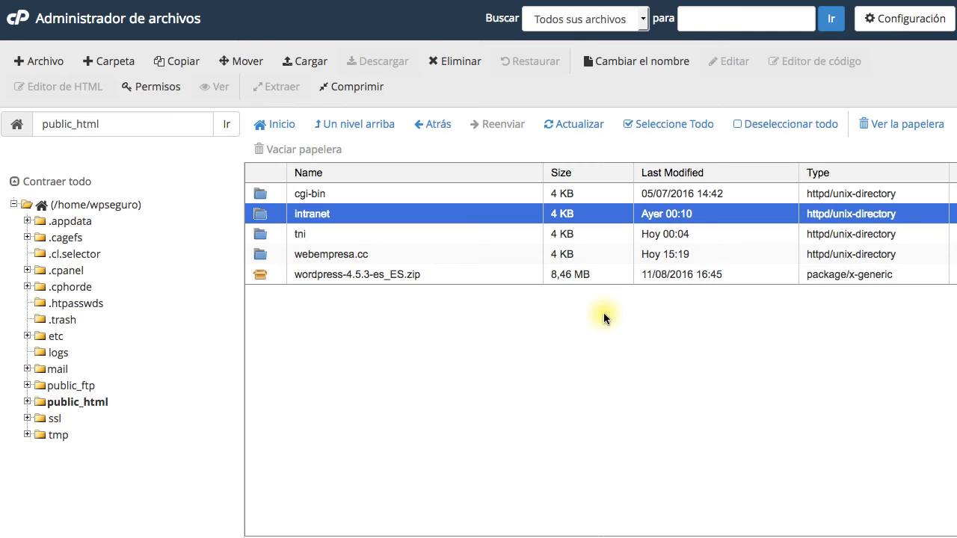